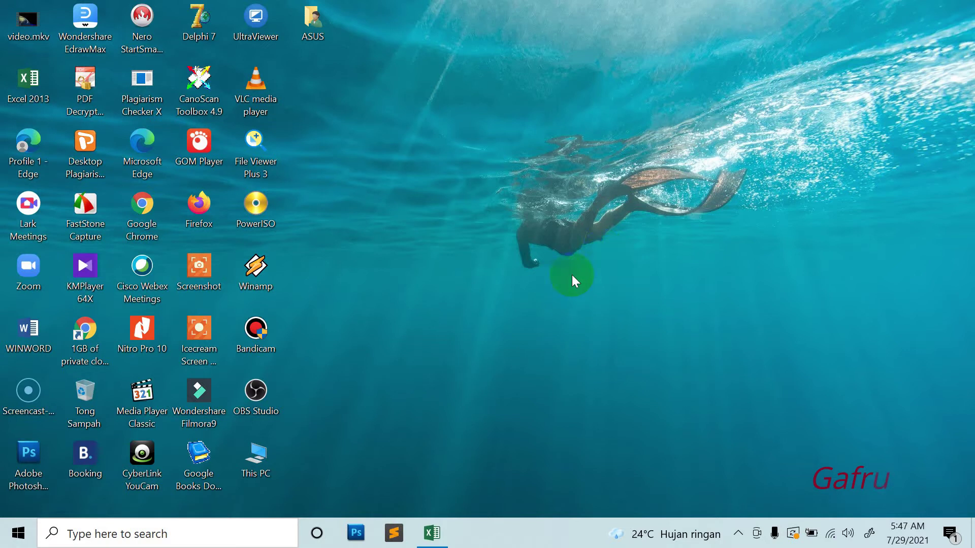
Restore the Book1 student score workbook from the taskbar.
left_click(432, 533)
left_click(442, 287)
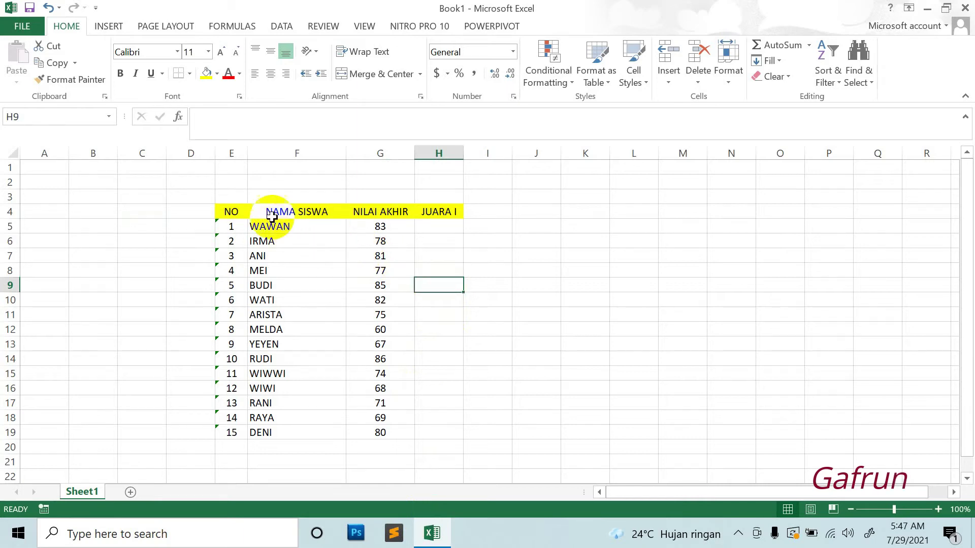
left_click(243, 213)
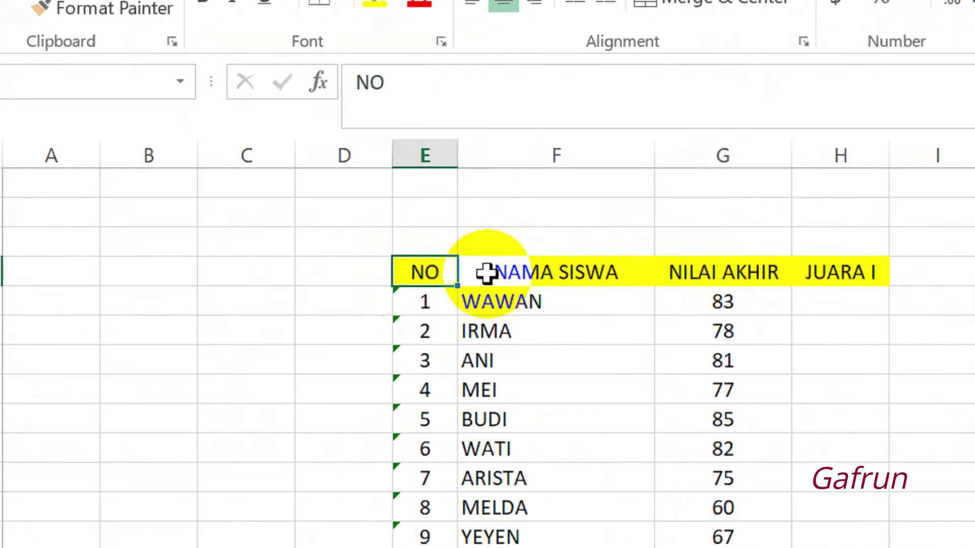
left_click(265, 212)
left_click(360, 208)
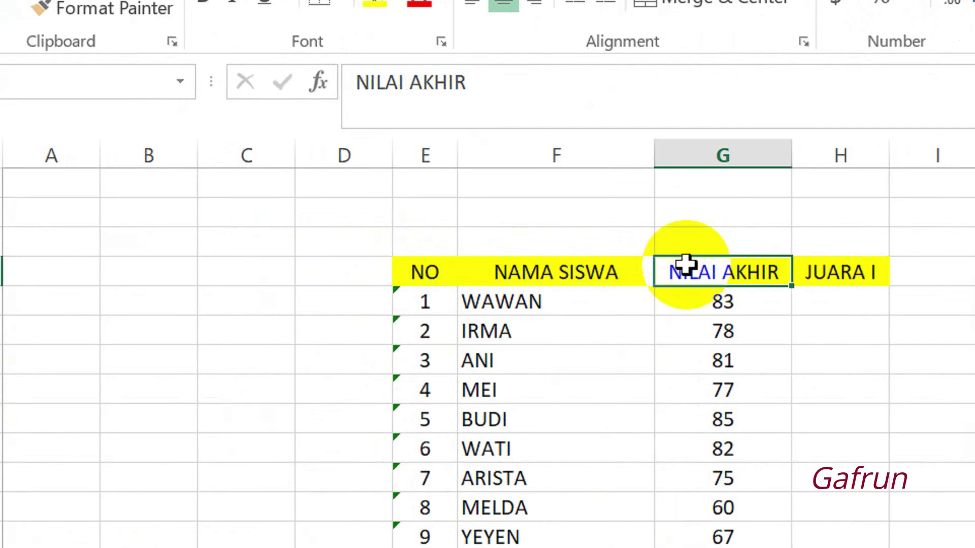
left_click(839, 274)
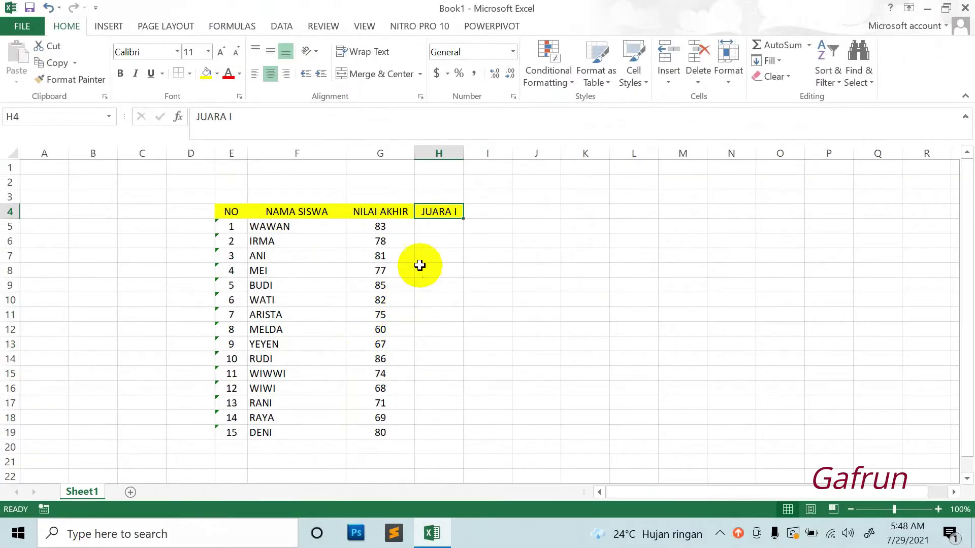
left_click(442, 224)
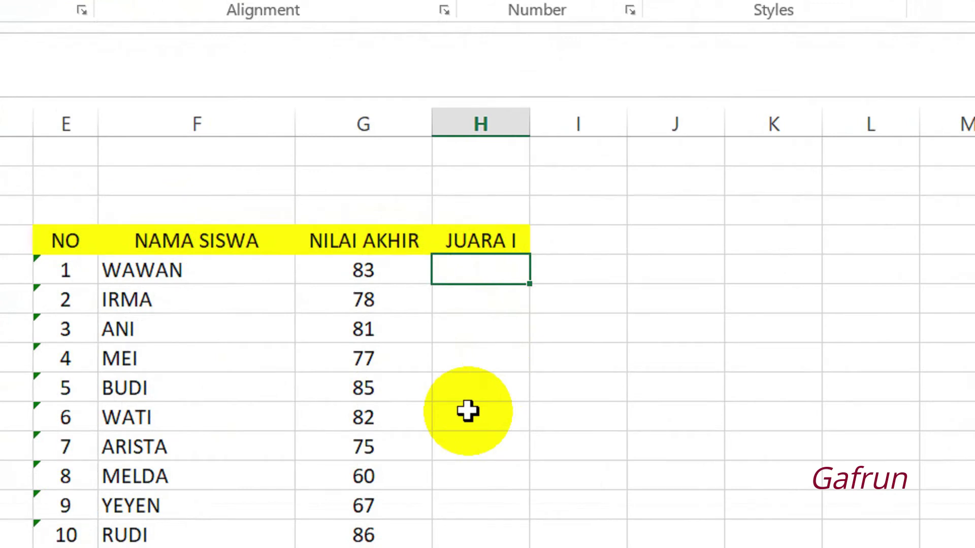
In H5, start =RANK(G5,G5:G19 to rank the first score against all 15 scores.
type("=")
type("RA")
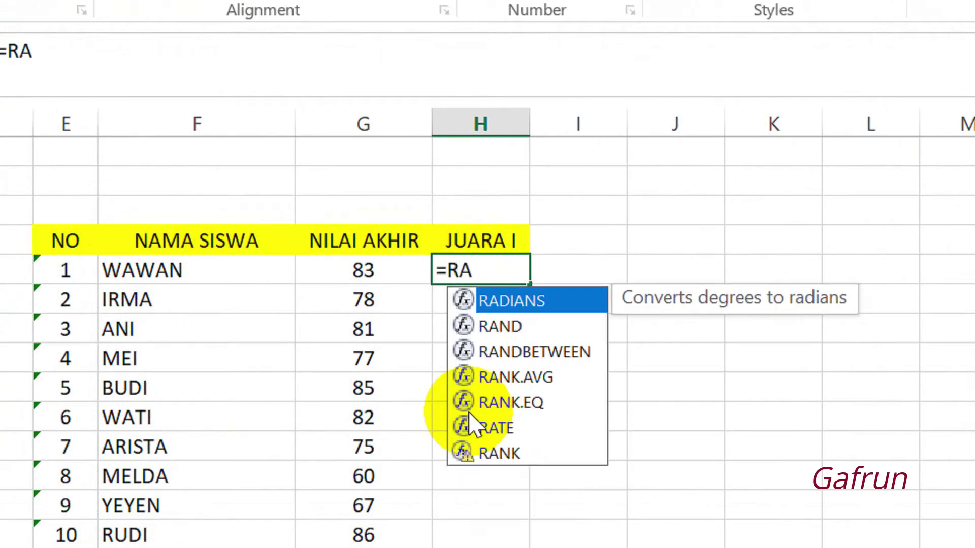
type("NK")
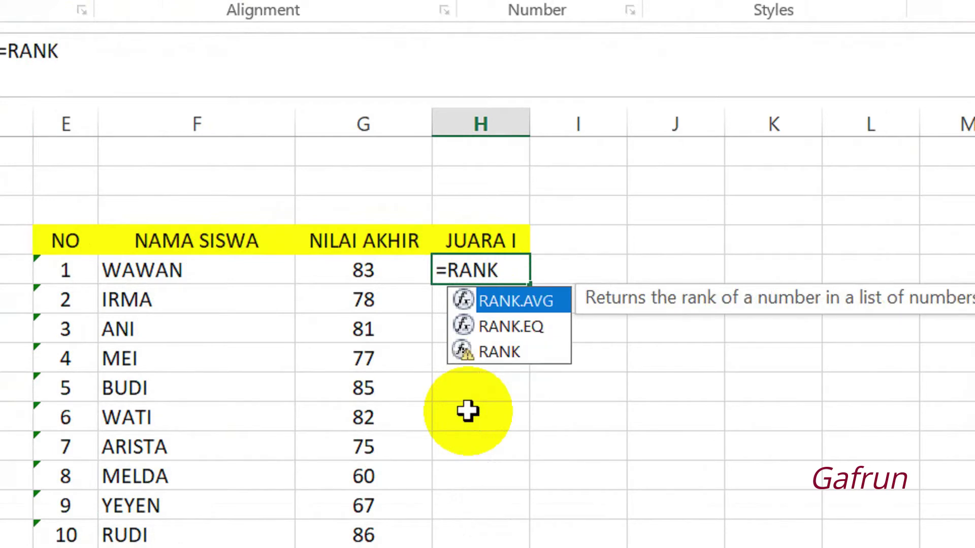
type("(")
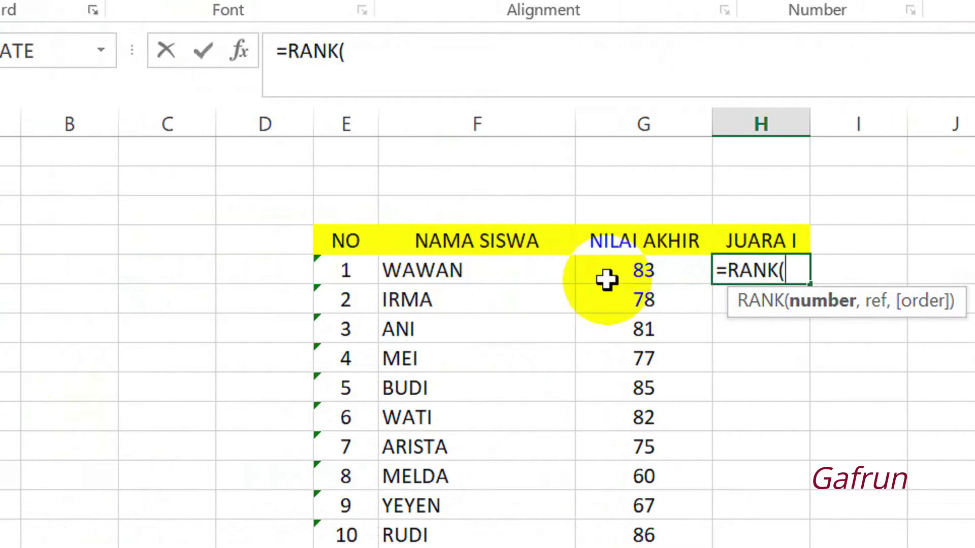
left_click(660, 271)
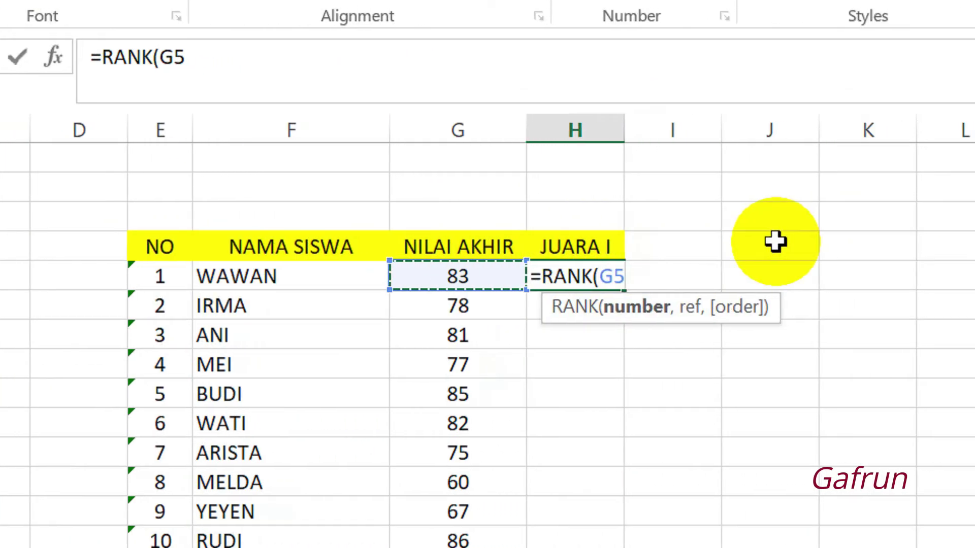
type(",")
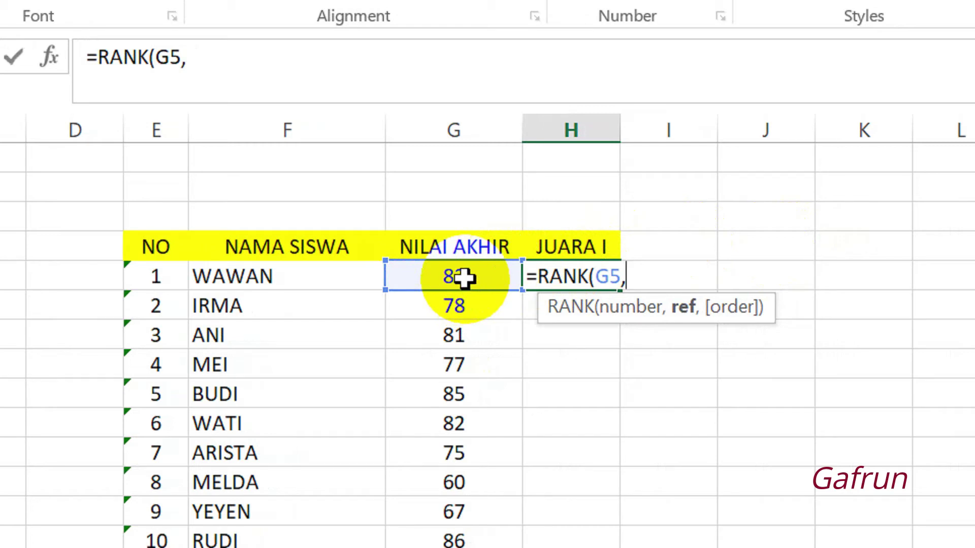
mouse_move(463, 278)
left_mouse_down()
mouse_move(496, 476)
mouse_move(496, 400)
left_mouse_up()
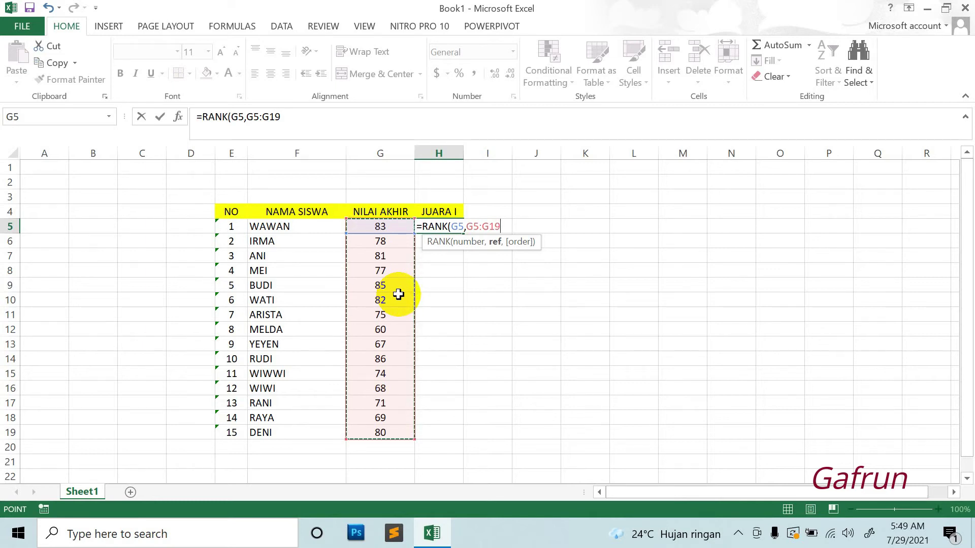
Lock the range and finish H5 as =RANK(G5,$G$5:$G$19,0), returning 3.
key("F4")
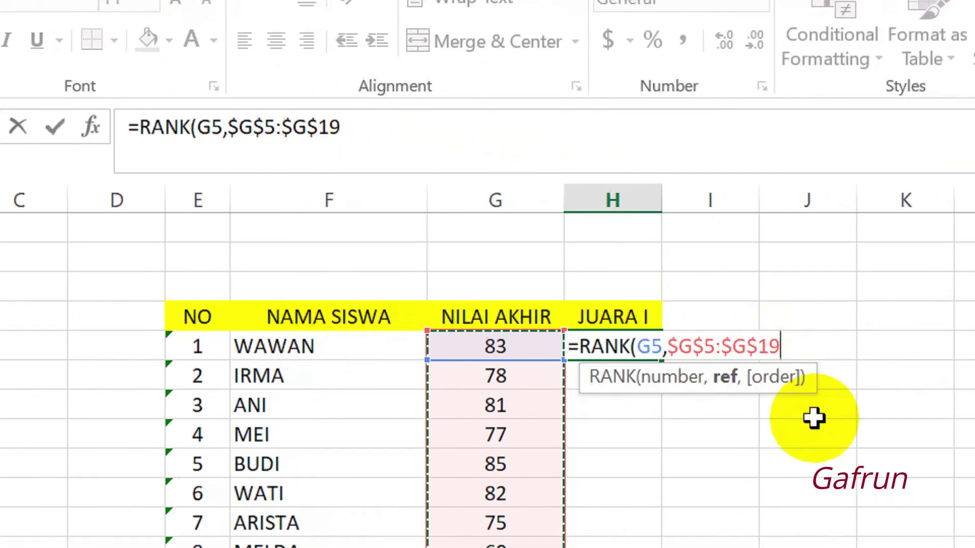
type(",")
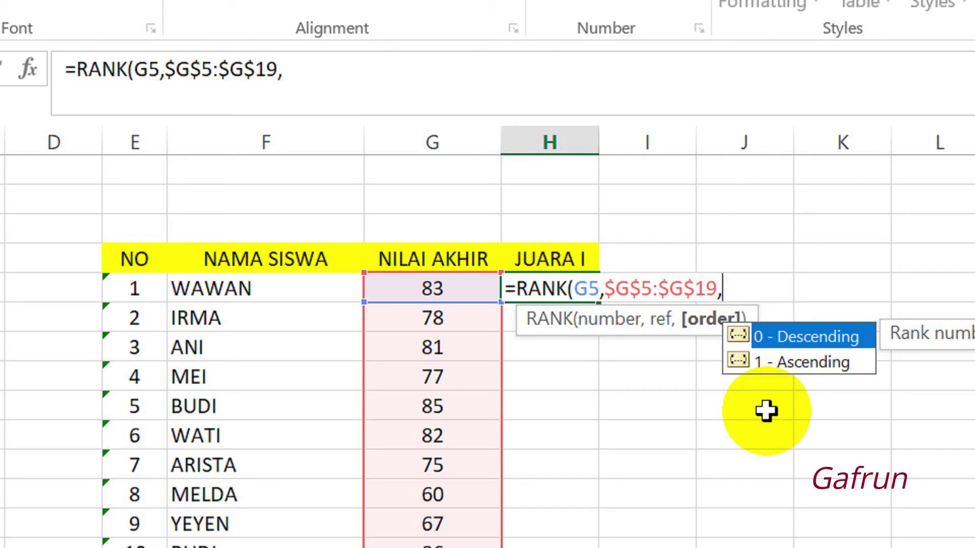
type("0")
type(")")
key("Return")
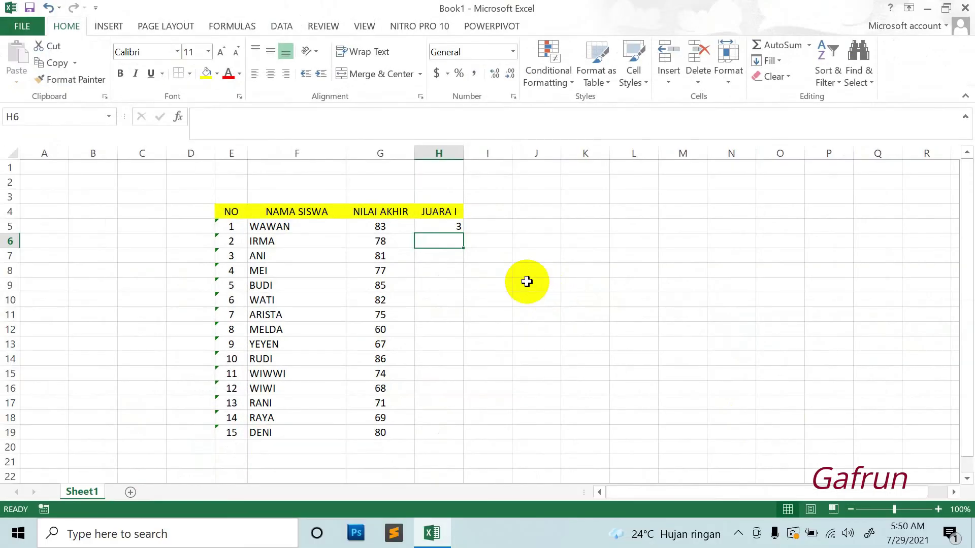
Fill the RANK formula from H5 down to H19 for all 15 students.
left_click(449, 227)
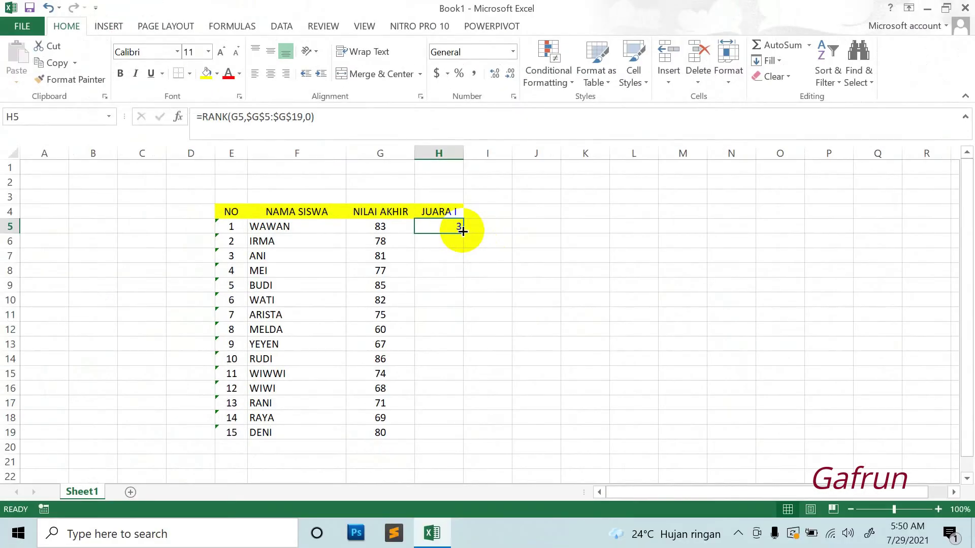
left_click_drag(462, 231, 468, 435)
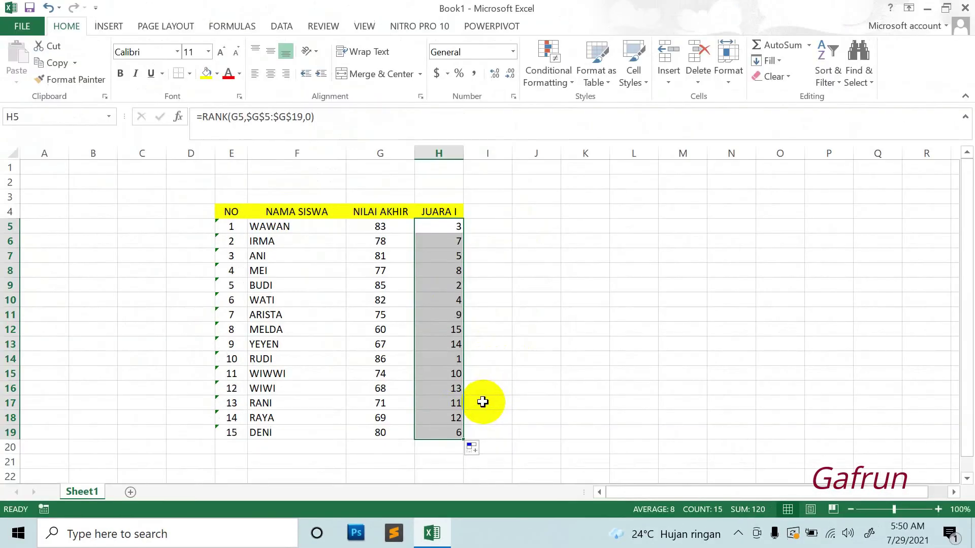
left_click(503, 343)
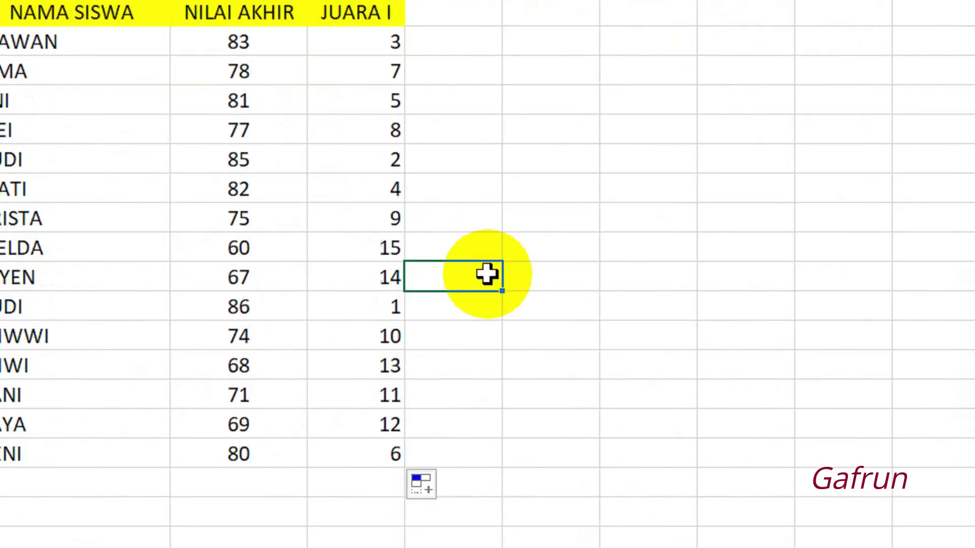
Highlight the rows ranked 1, 2 and 3 to check them, then minimize Excel.
left_click_drag(202, 314, 620, 300)
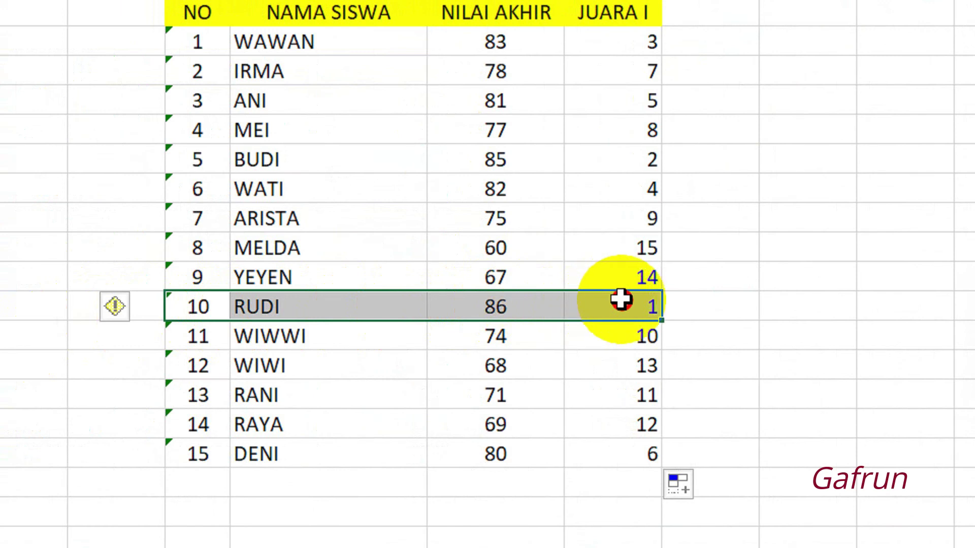
left_click(224, 159)
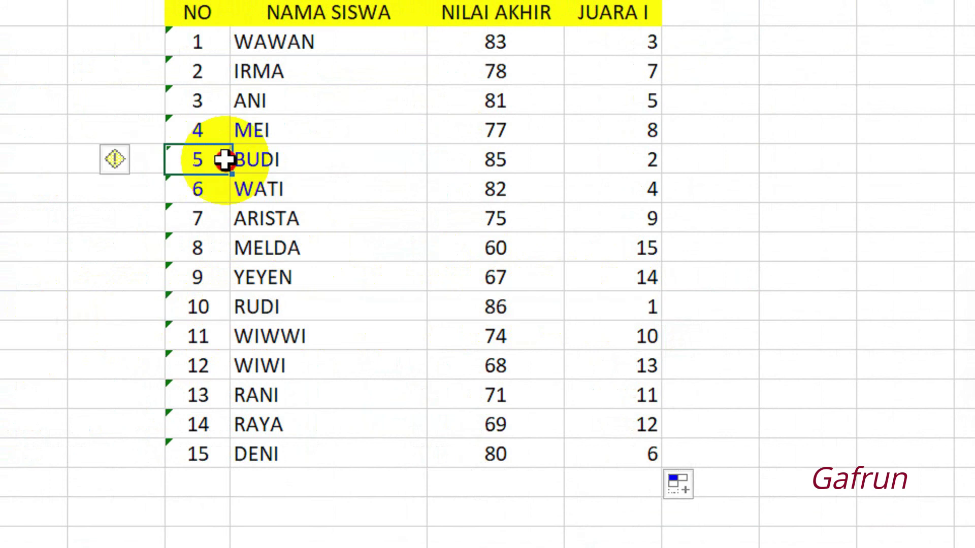
left_click_drag(223, 159, 601, 171)
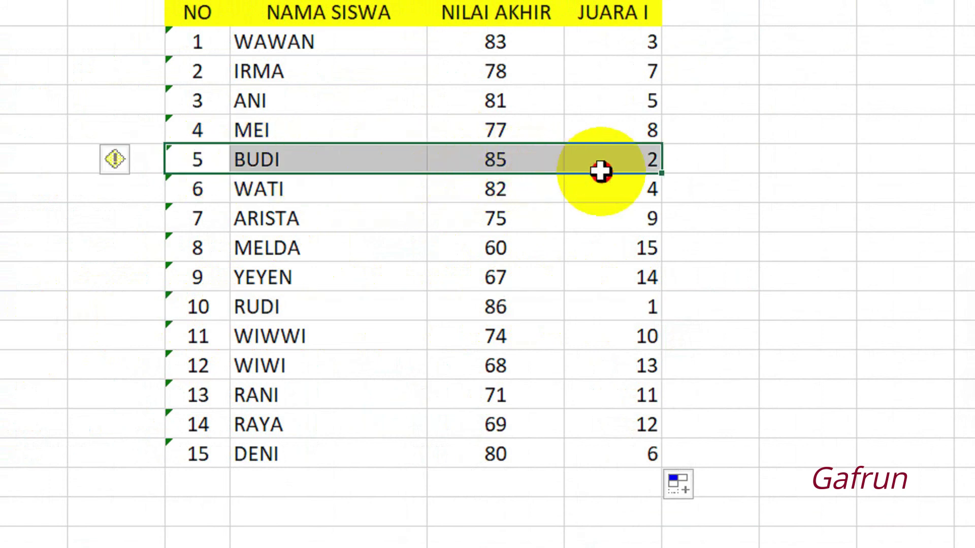
scroll(226, 113, "up", 3)
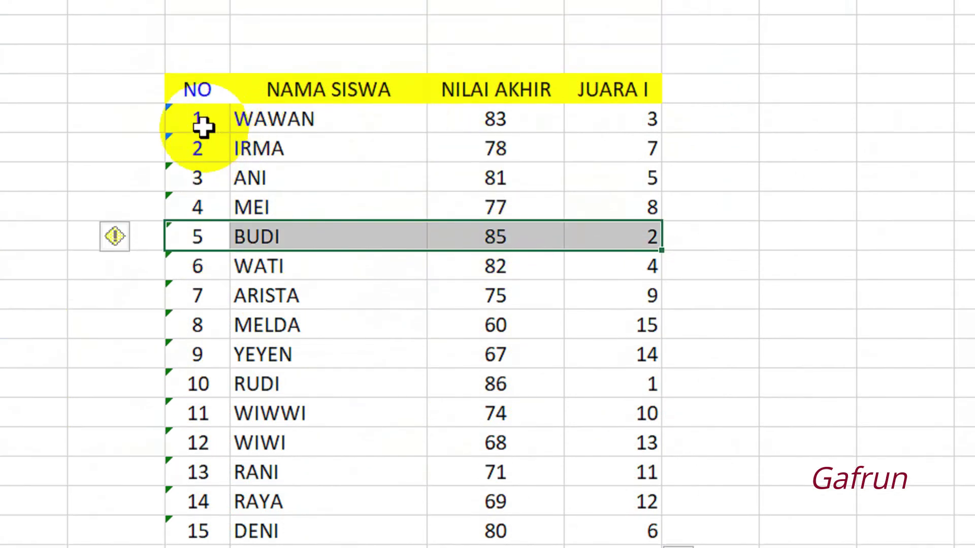
left_click_drag(203, 134, 611, 138)
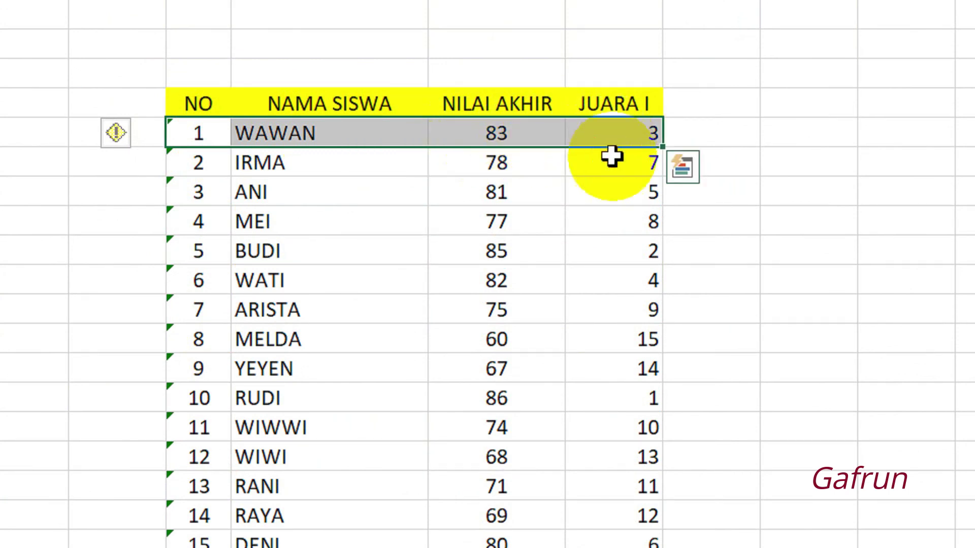
left_click(611, 188)
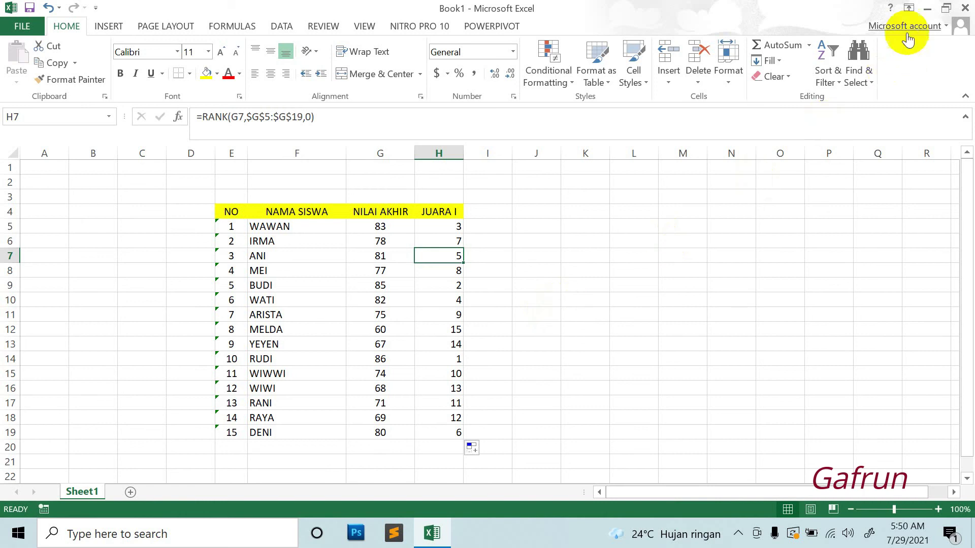
left_click(928, 8)
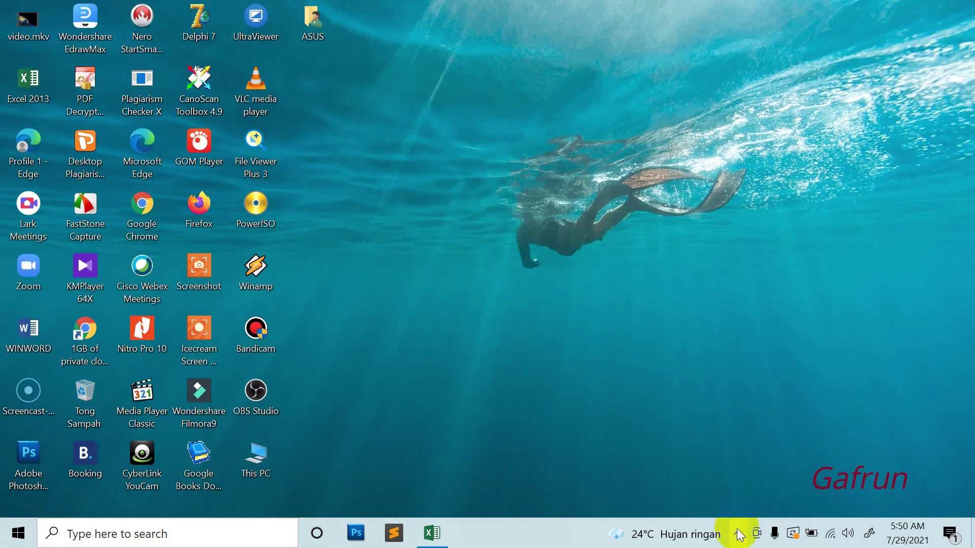